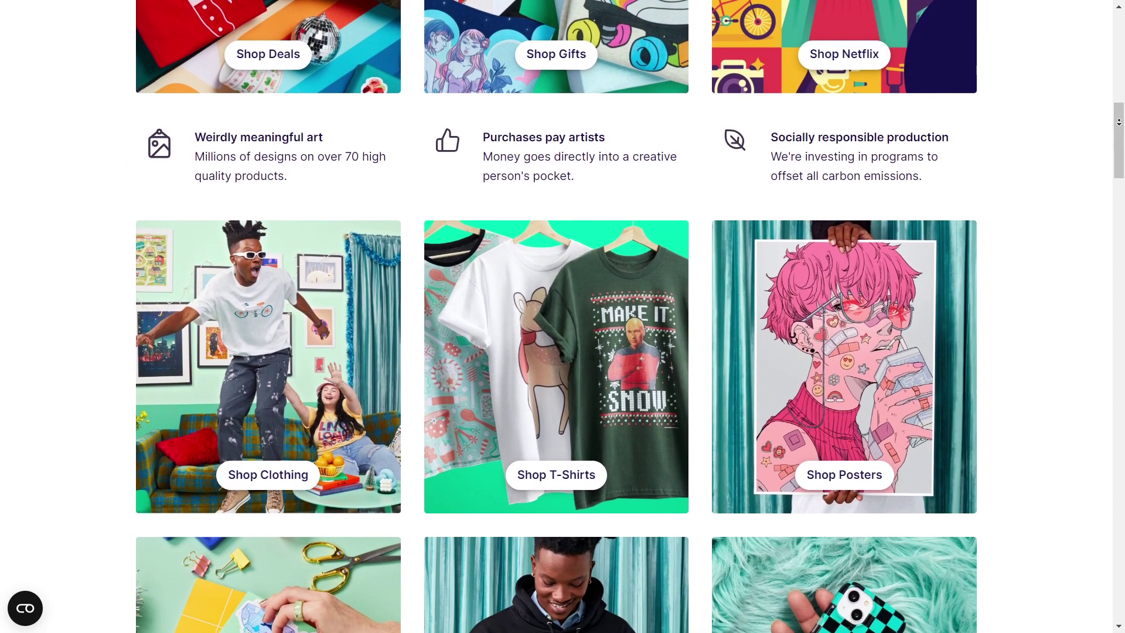
# Scroll down Redbubble's shop categories to reach the vegan stickers search results.
pyautogui.scroll(-2, 1120, 122)
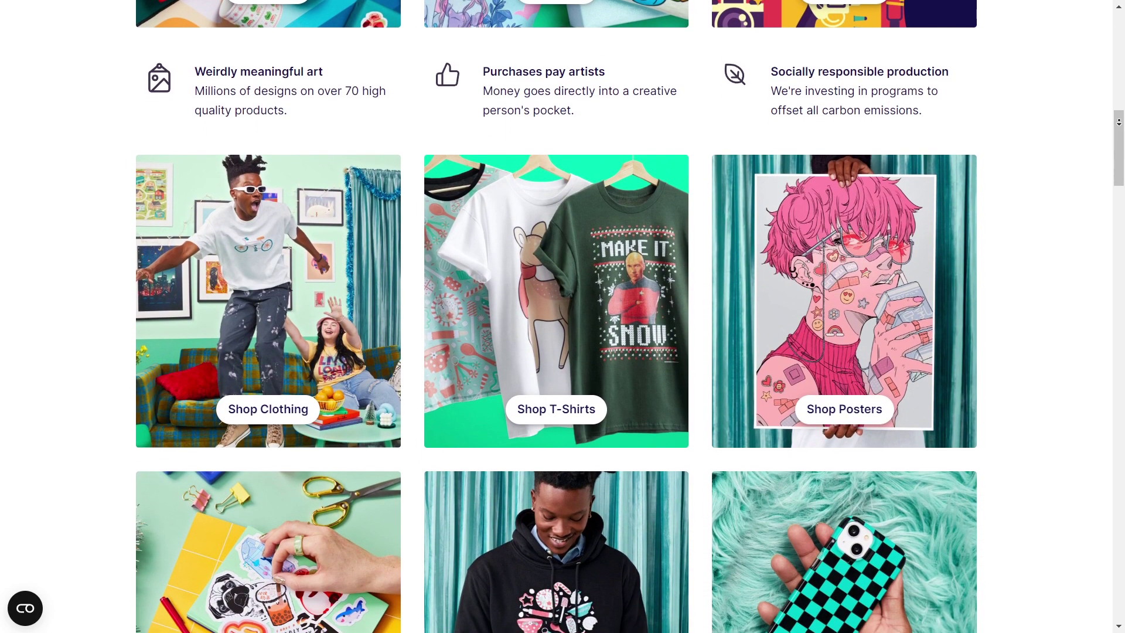
pyautogui.scroll(-2, 1120, 122)
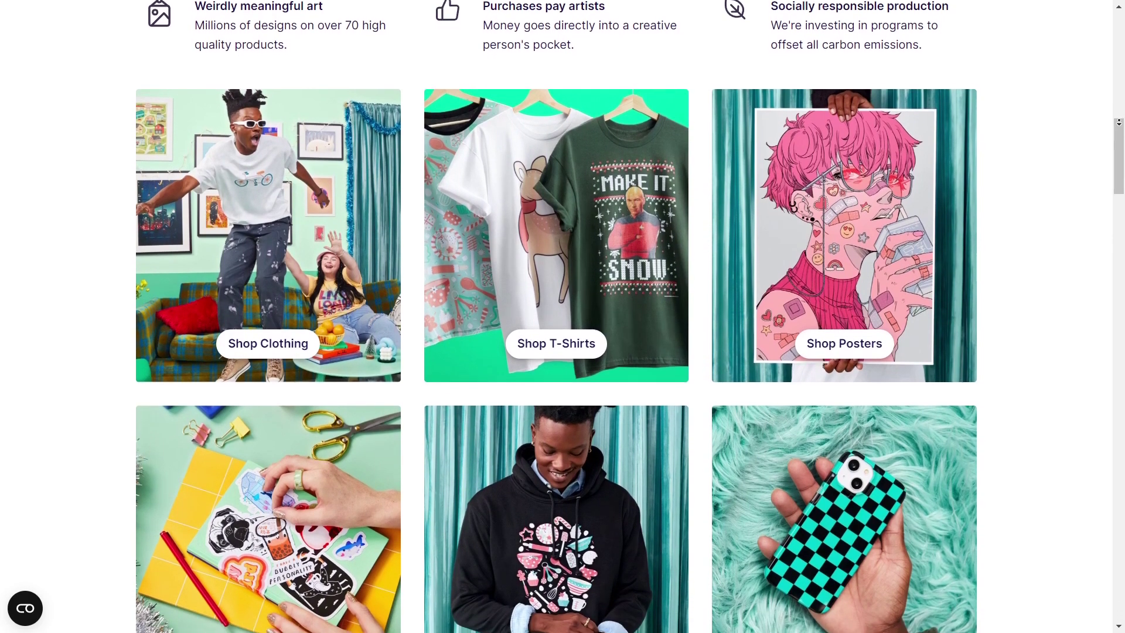
pyautogui.scroll(-2, 1120, 122)
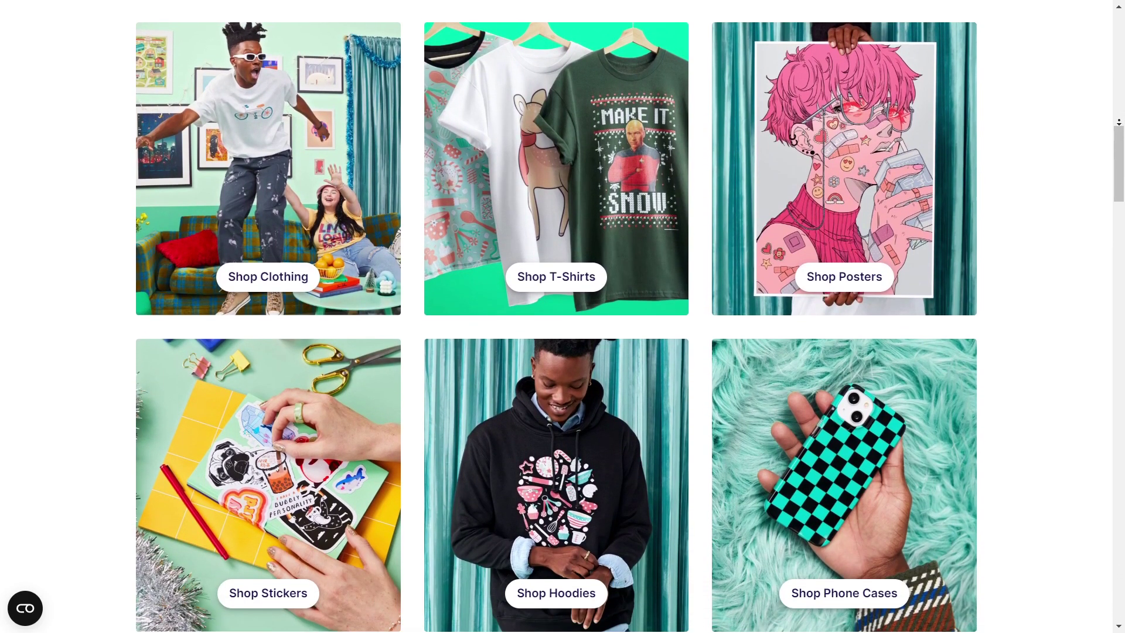
pyautogui.scroll(-2, 1119, 122)
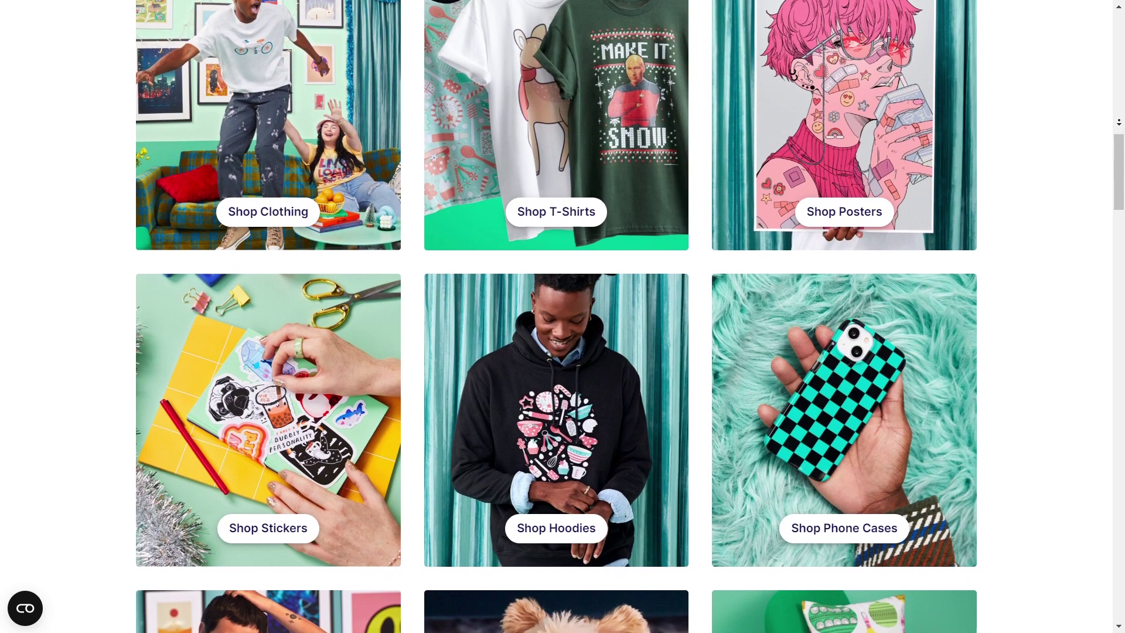
pyautogui.scroll(-2, 1119, 122)
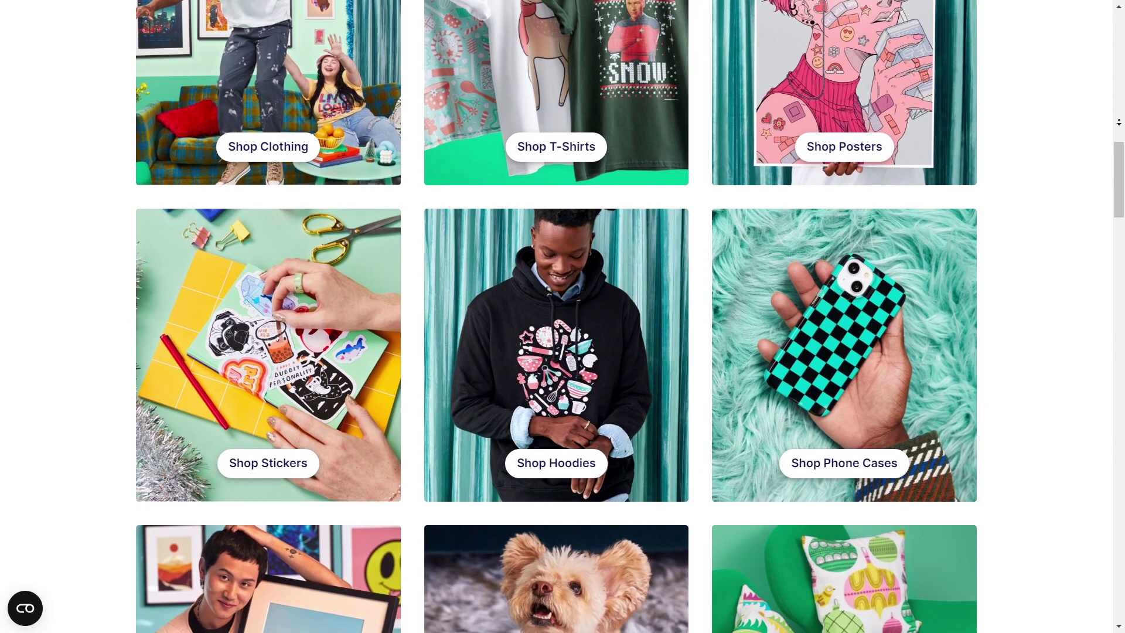
pyautogui.scroll(-2, 1119, 122)
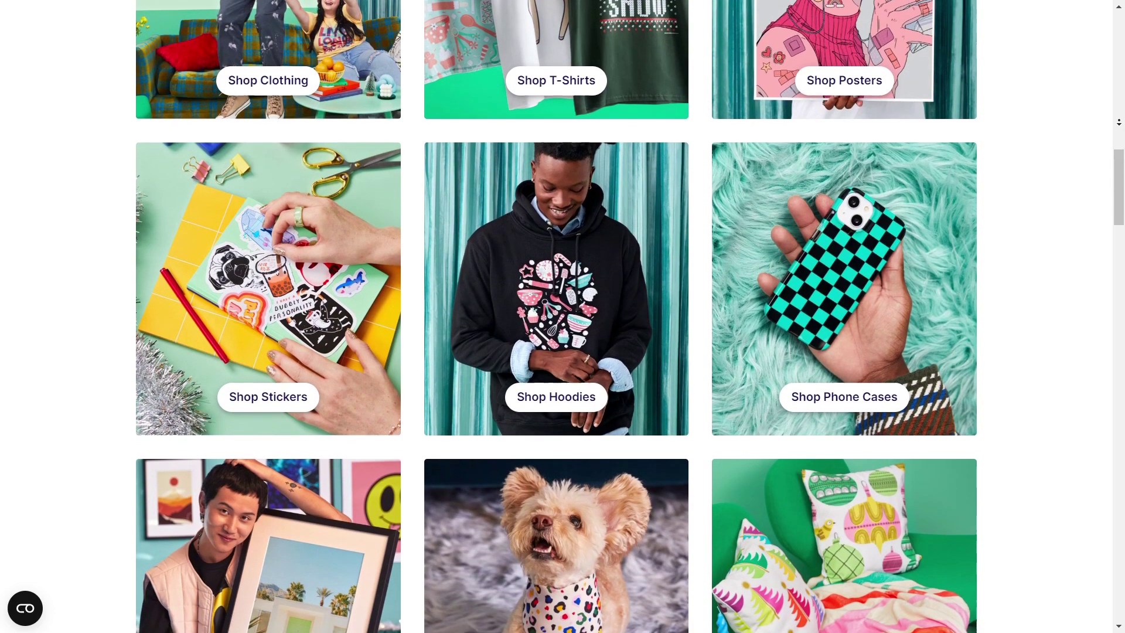
pyautogui.scroll(-2, 1119, 122)
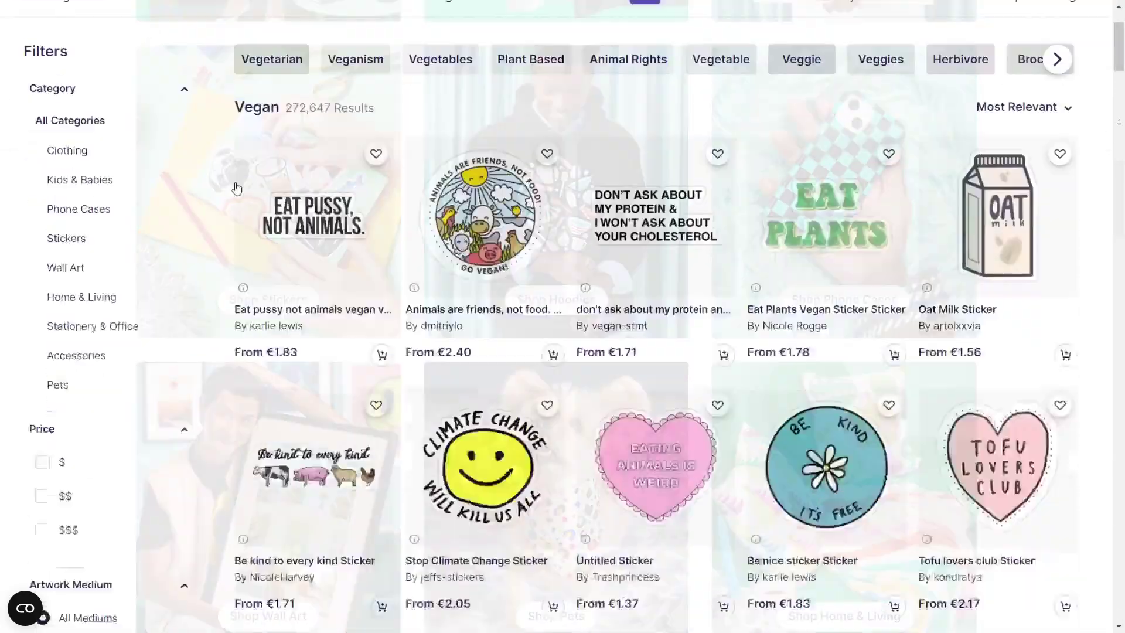
pyautogui.scroll(-6, 236, 188)
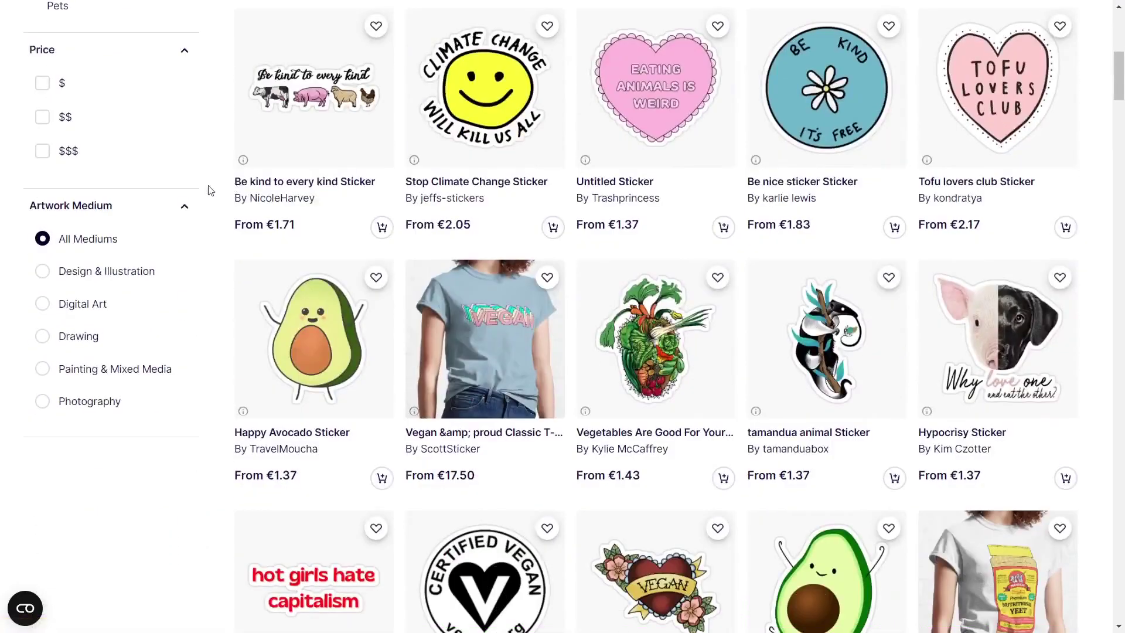
# Open the Happy Avocado Sticker product page and scroll down to its tags.
pyautogui.click(329, 321)
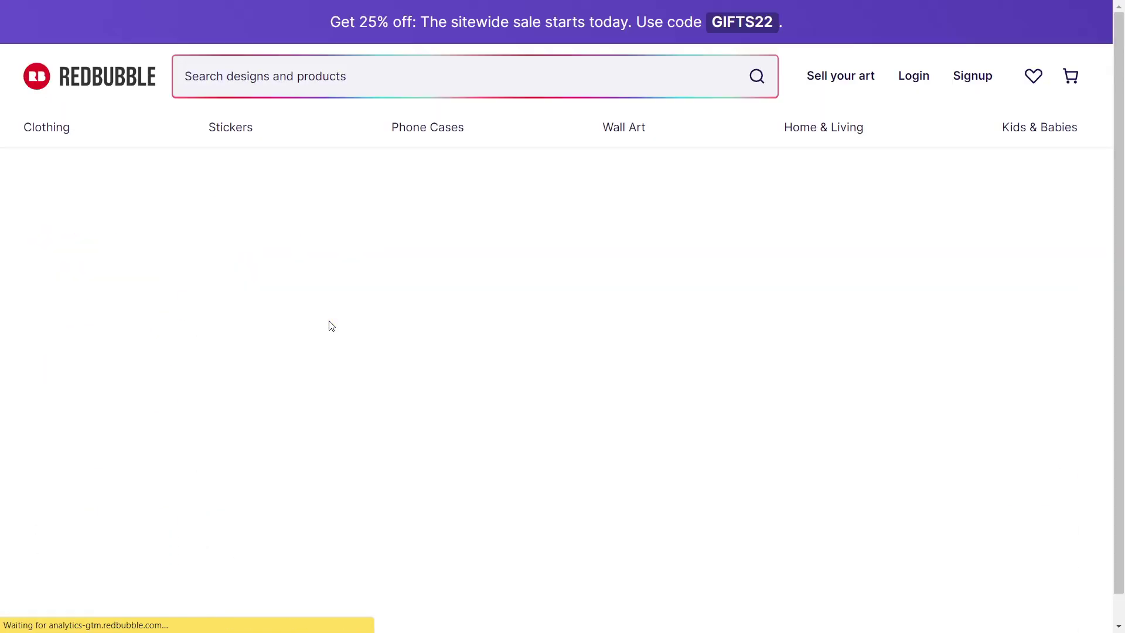
pyautogui.scroll(-15, 779, 343)
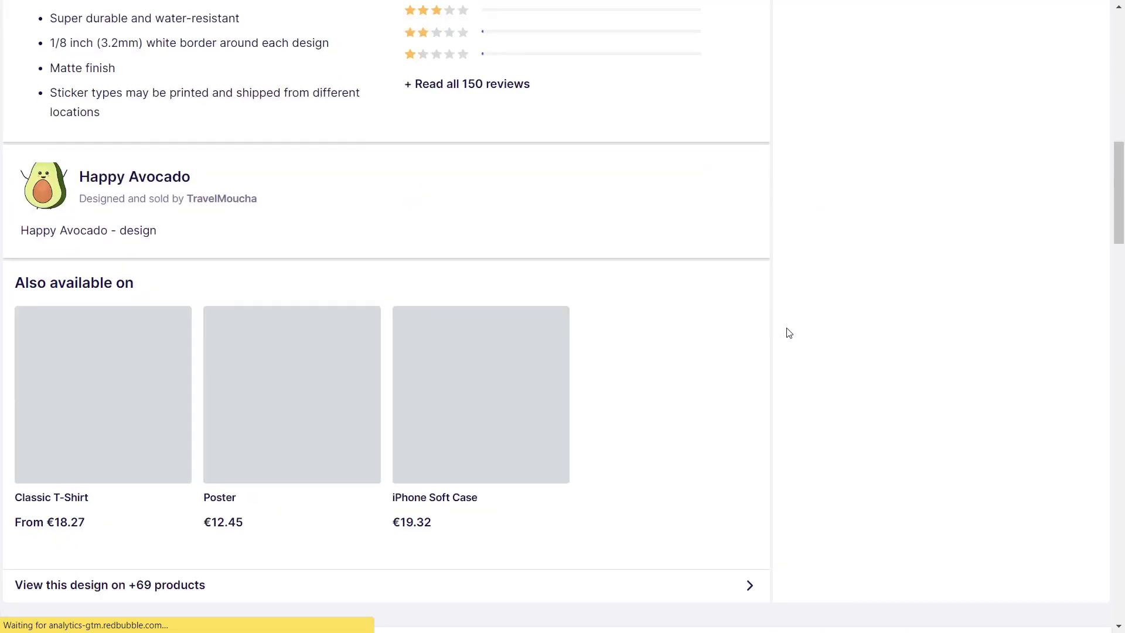
pyautogui.scroll(-14, 765, 340)
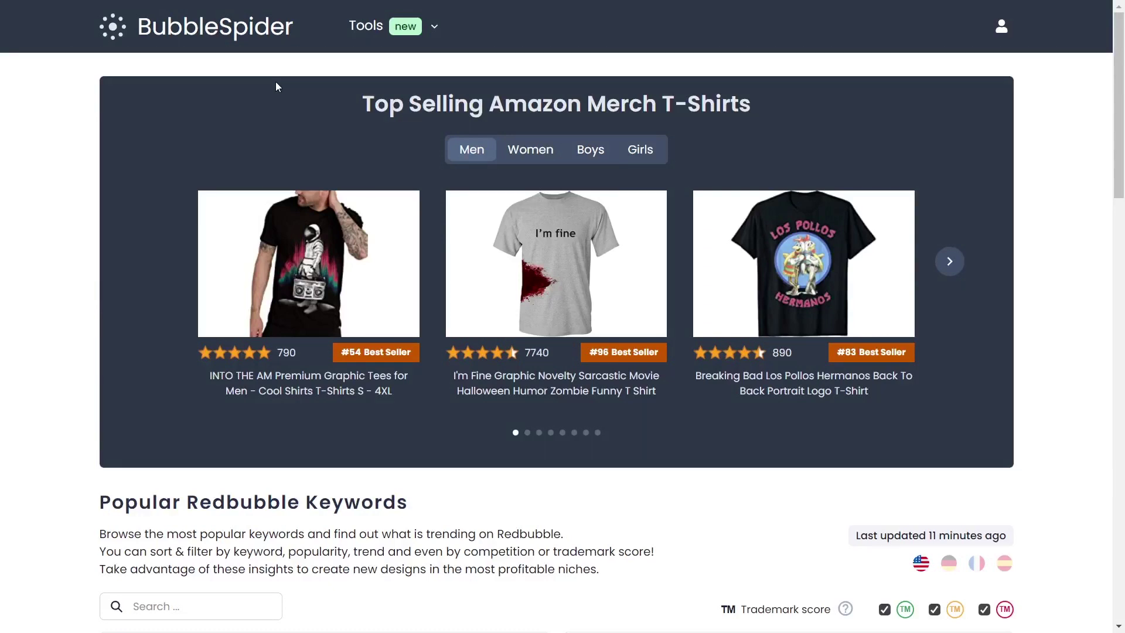
# Open BubbleSpider's Tag Generator and switch its ranking setting from top 25 to top 50 designs.
pyautogui.click(434, 28)
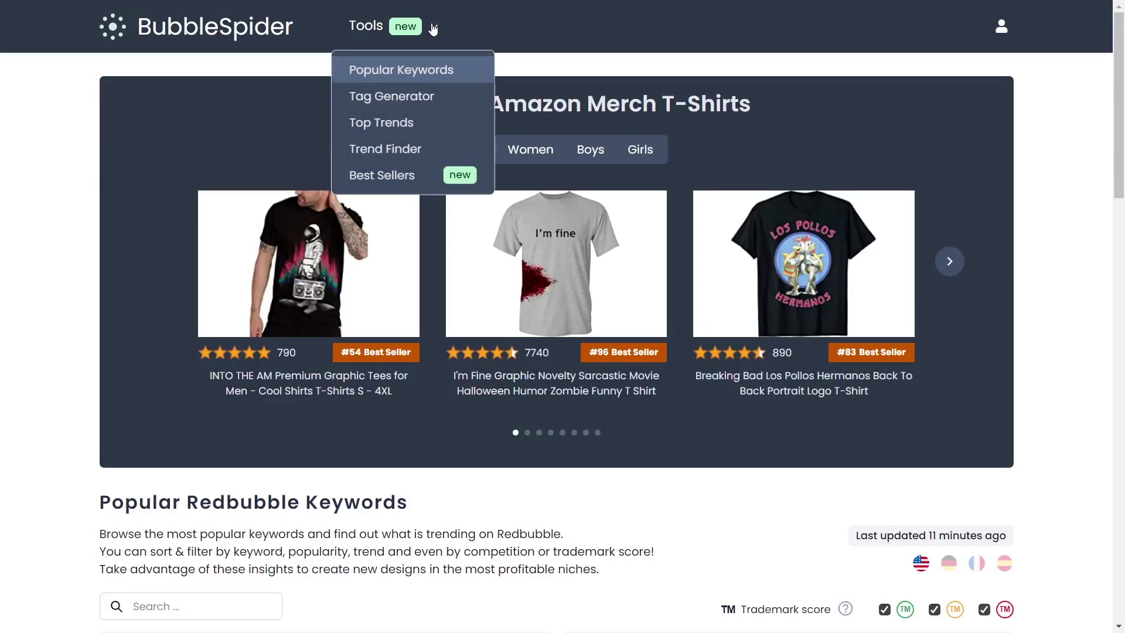
pyautogui.click(382, 98)
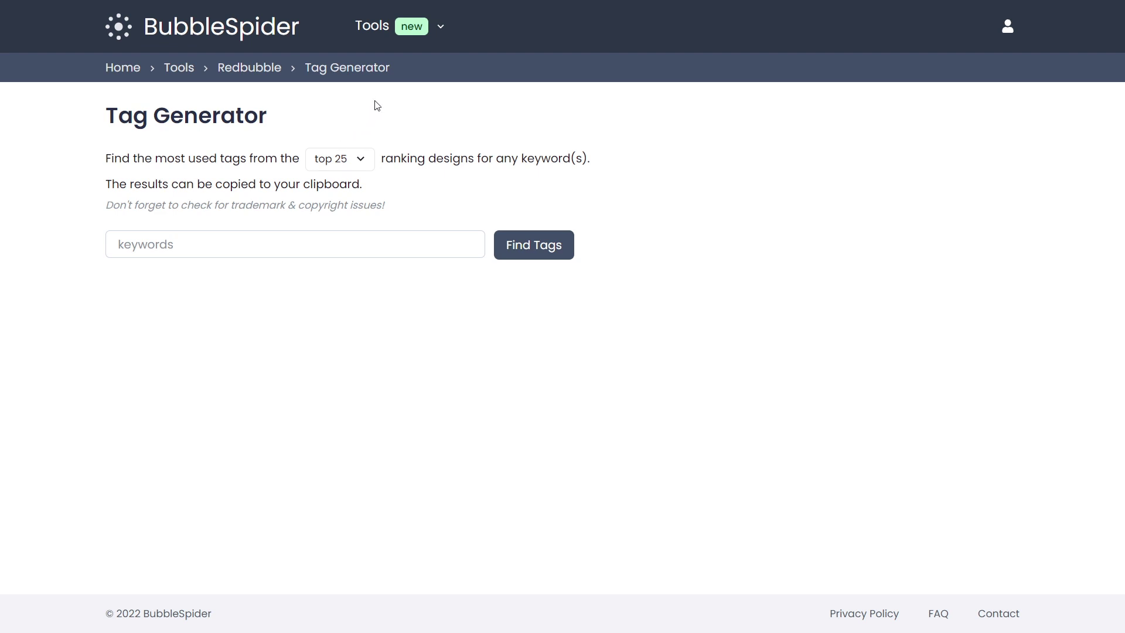
pyautogui.click(355, 162)
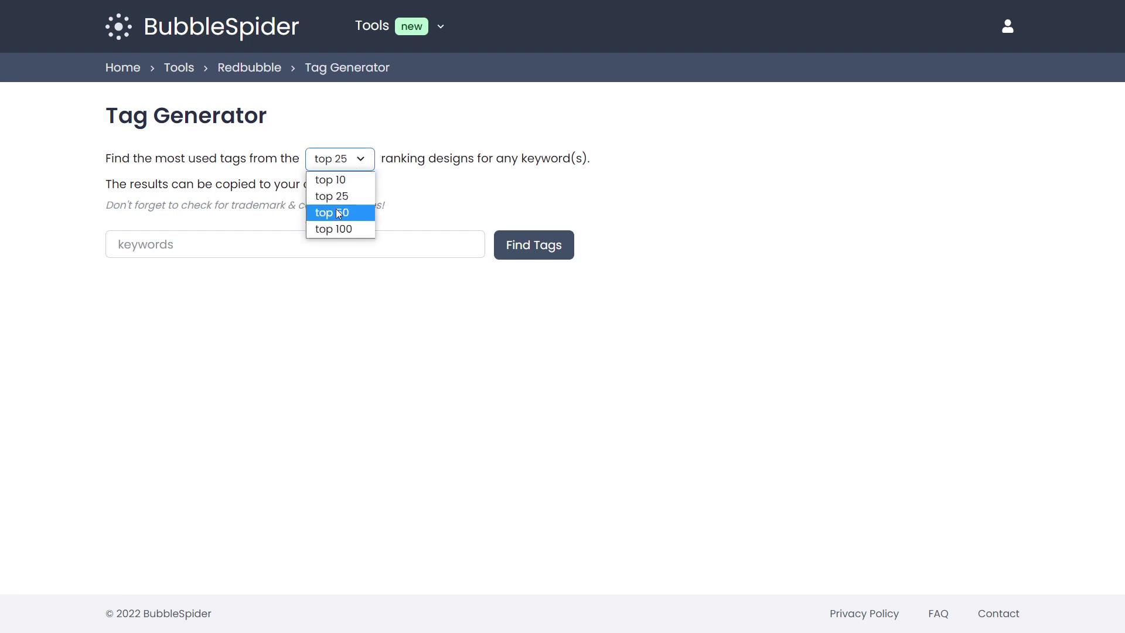
pyautogui.click(337, 211)
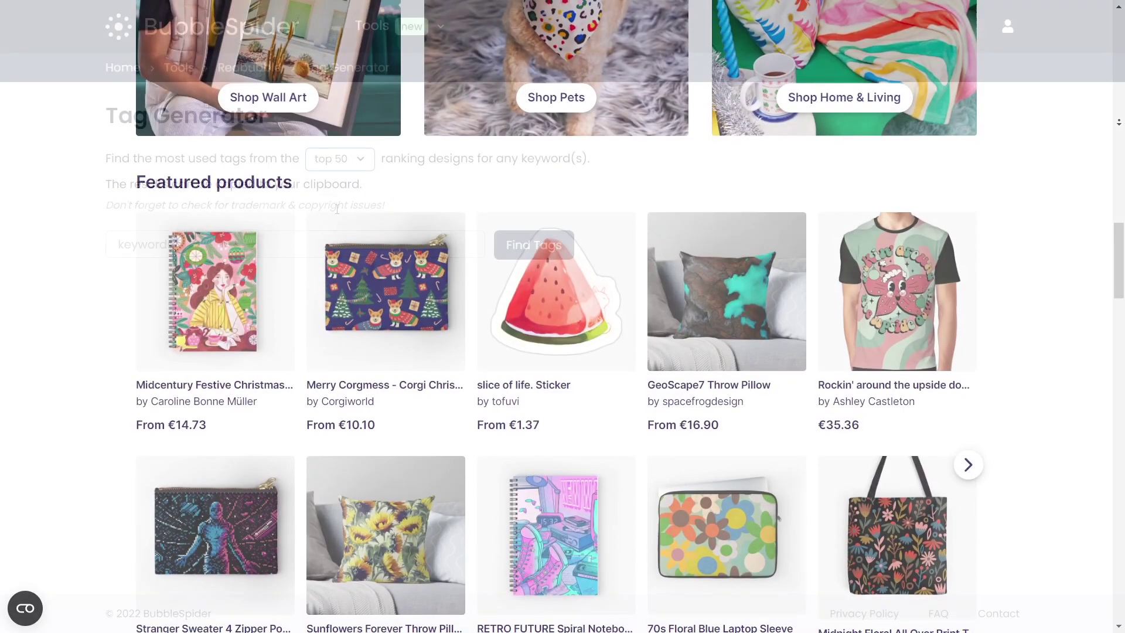
# Browse Redbubble's Featured products, then return to the Tag Generator with 'vegan' as the keyword.
pyautogui.scroll(-2, 1119, 122)
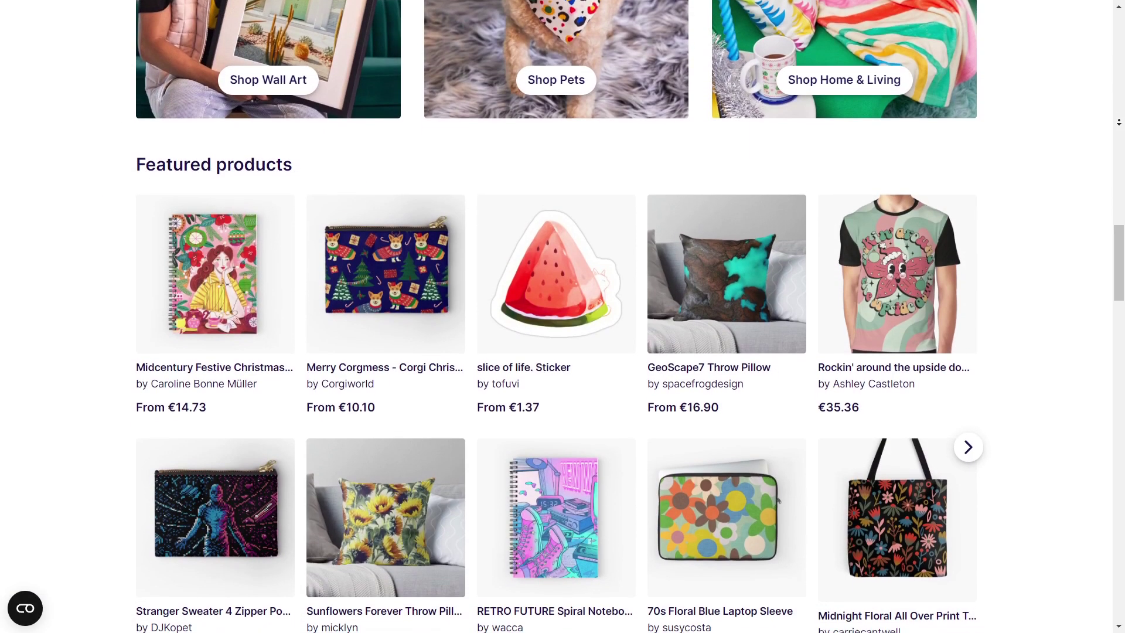
pyautogui.scroll(-1, 1119, 122)
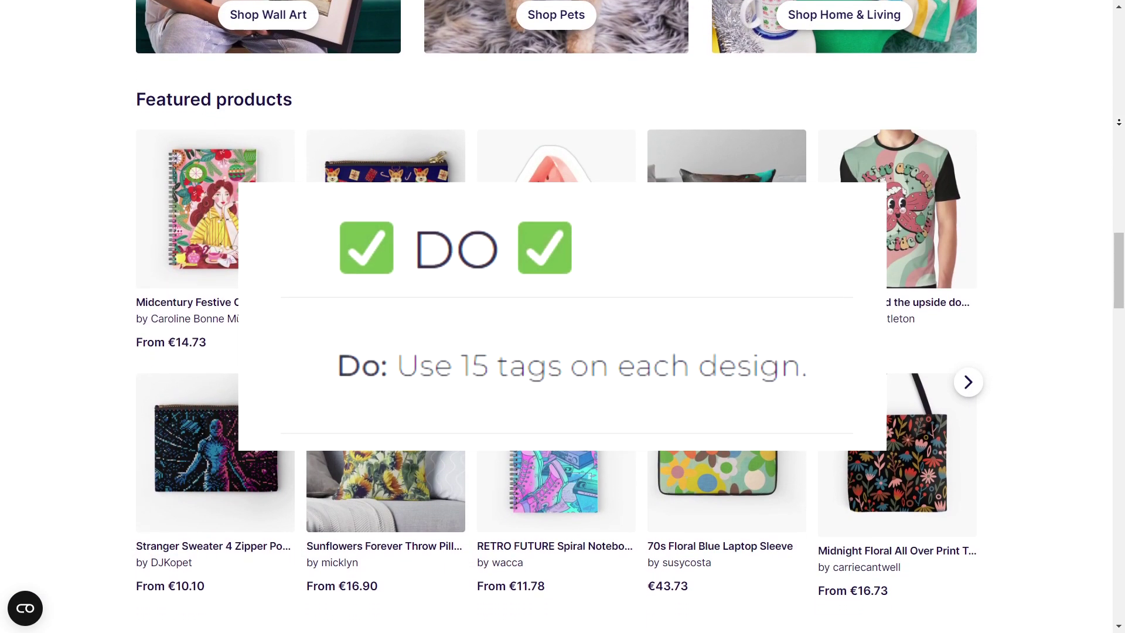
pyautogui.scroll(-1, 1119, 122)
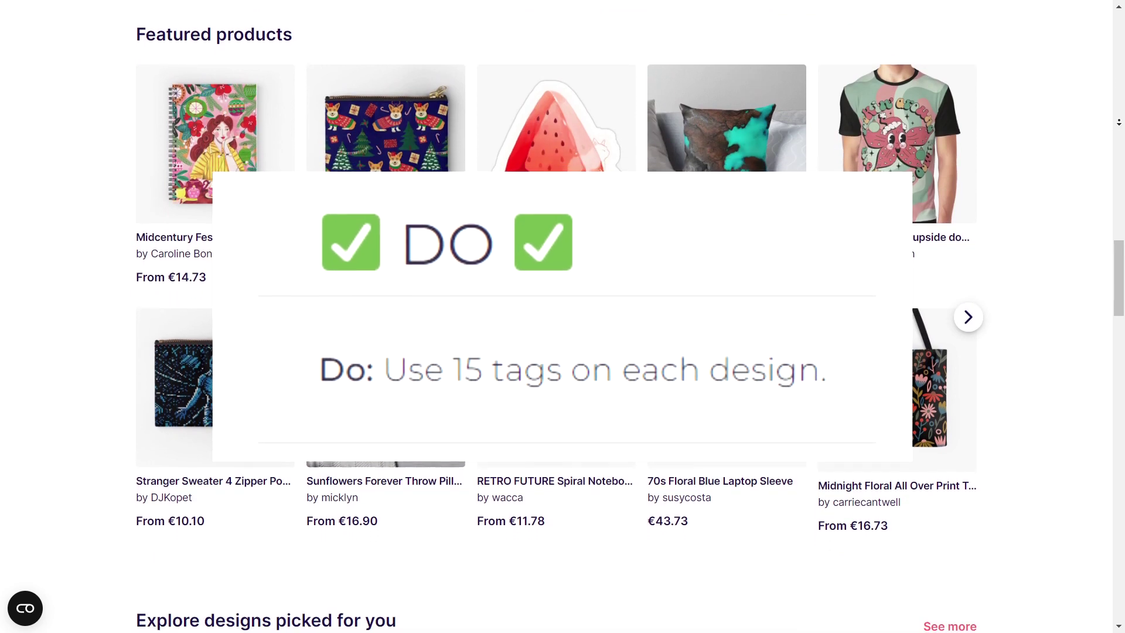
pyautogui.scroll(-2, 1119, 122)
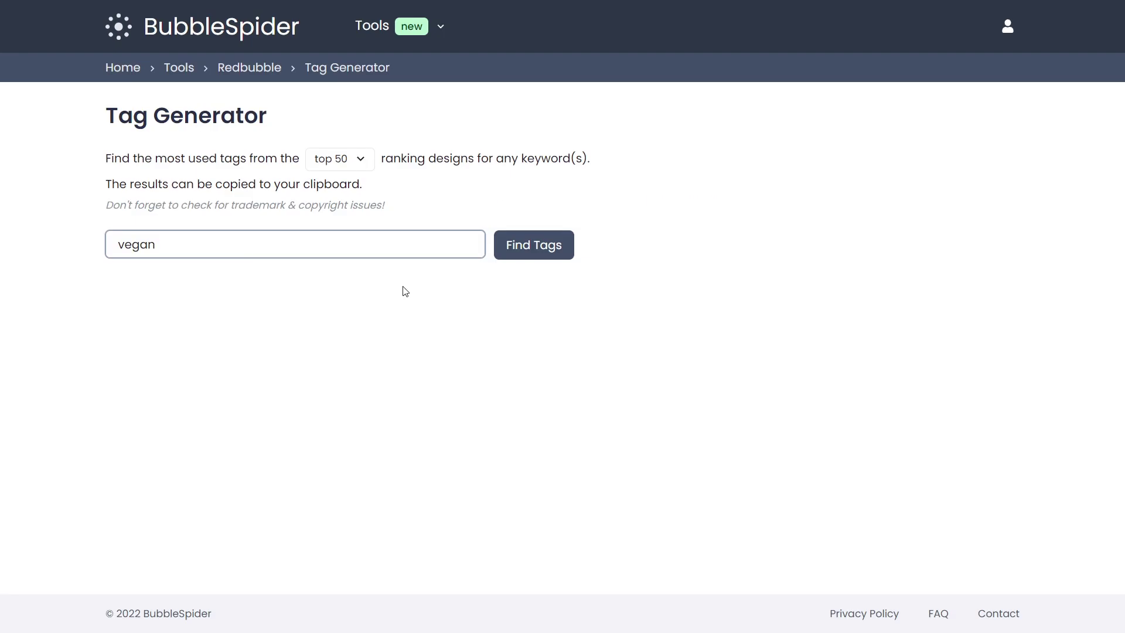
pyautogui.click(406, 291)
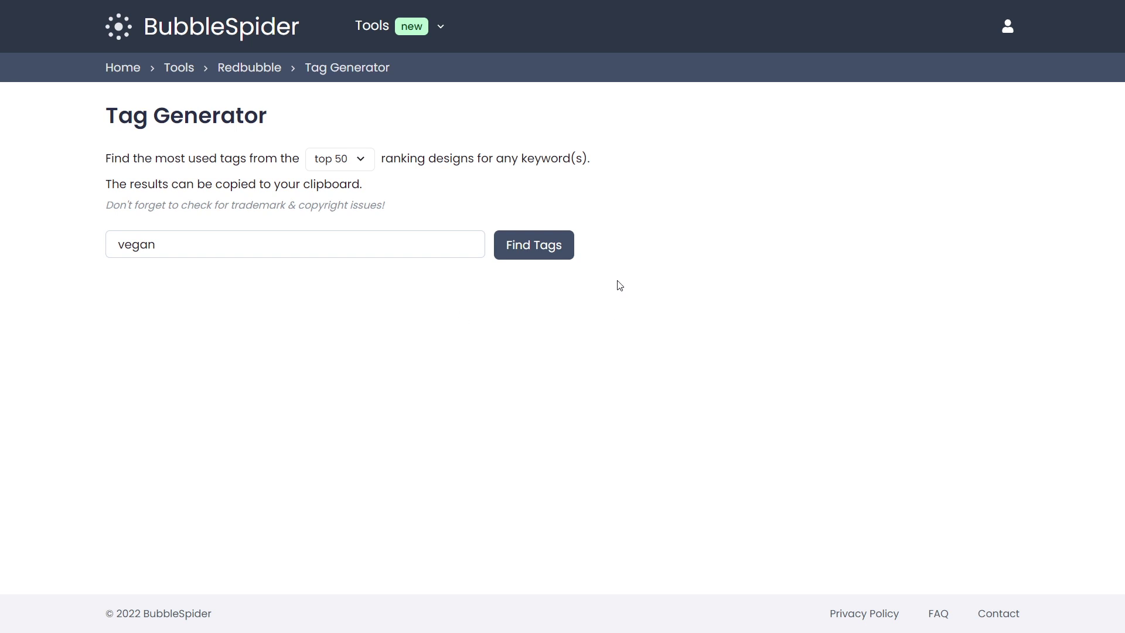
# Generate the vegan tags and scroll through the 539-tag results led by vegan 94%.
pyautogui.click(514, 245)
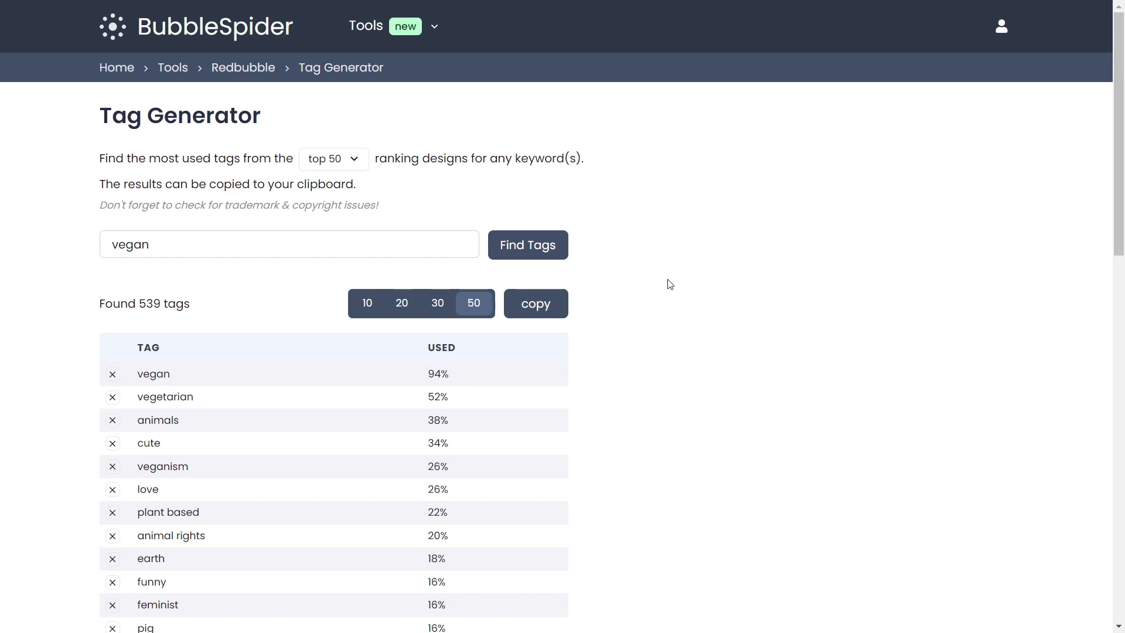
pyautogui.scroll(-1, 614, 309)
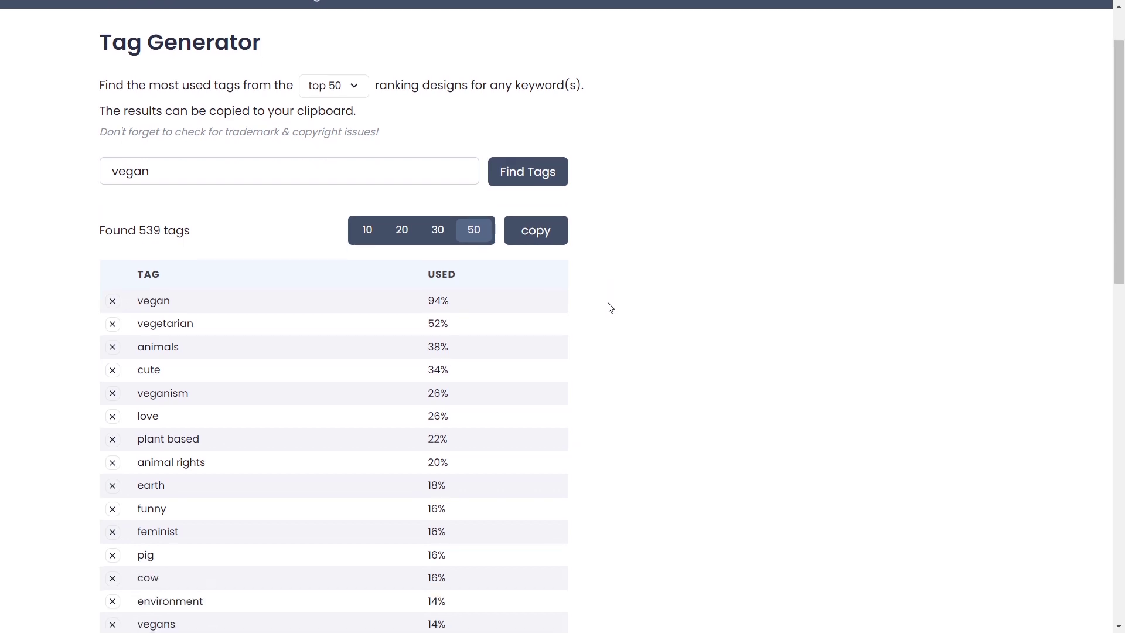
pyautogui.scroll(-1, 604, 303)
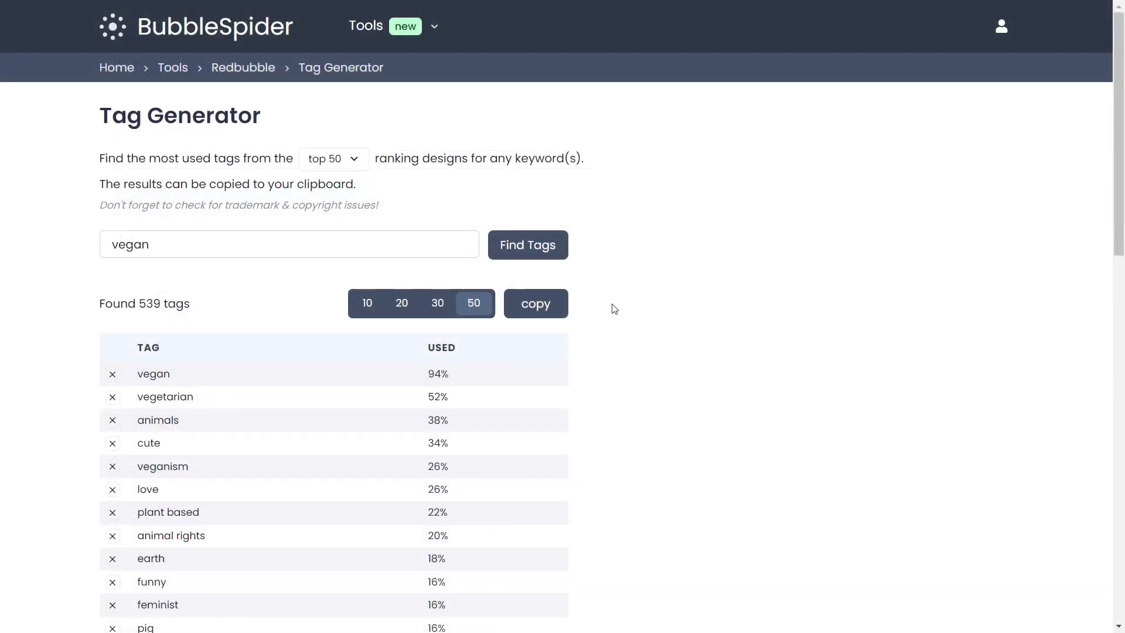
# Remove the 'animals' and 'funny' tags from the vegan tag list.
pyautogui.scroll(-2, 610, 306)
pyautogui.scroll(-1, 605, 303)
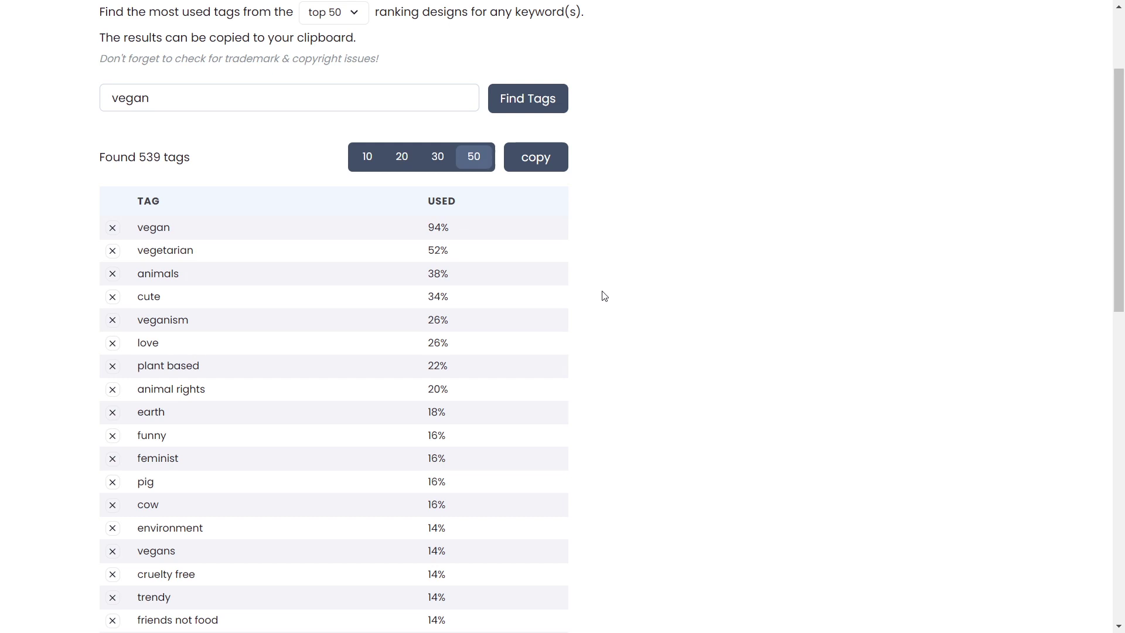
pyautogui.click(112, 274)
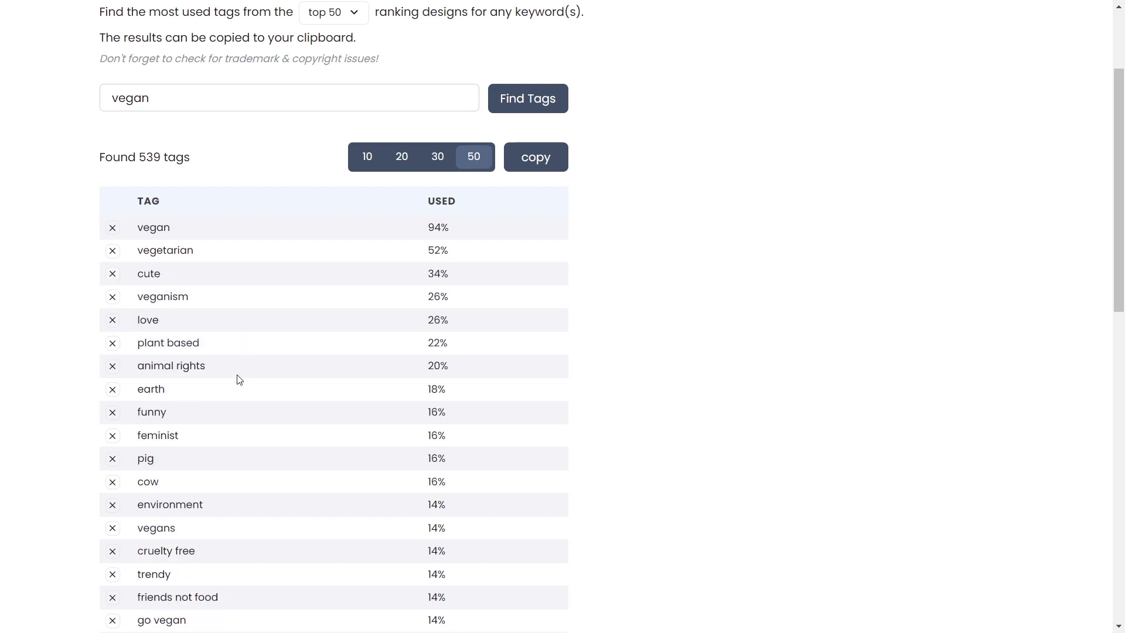
pyautogui.click(112, 413)
pyautogui.click(111, 415)
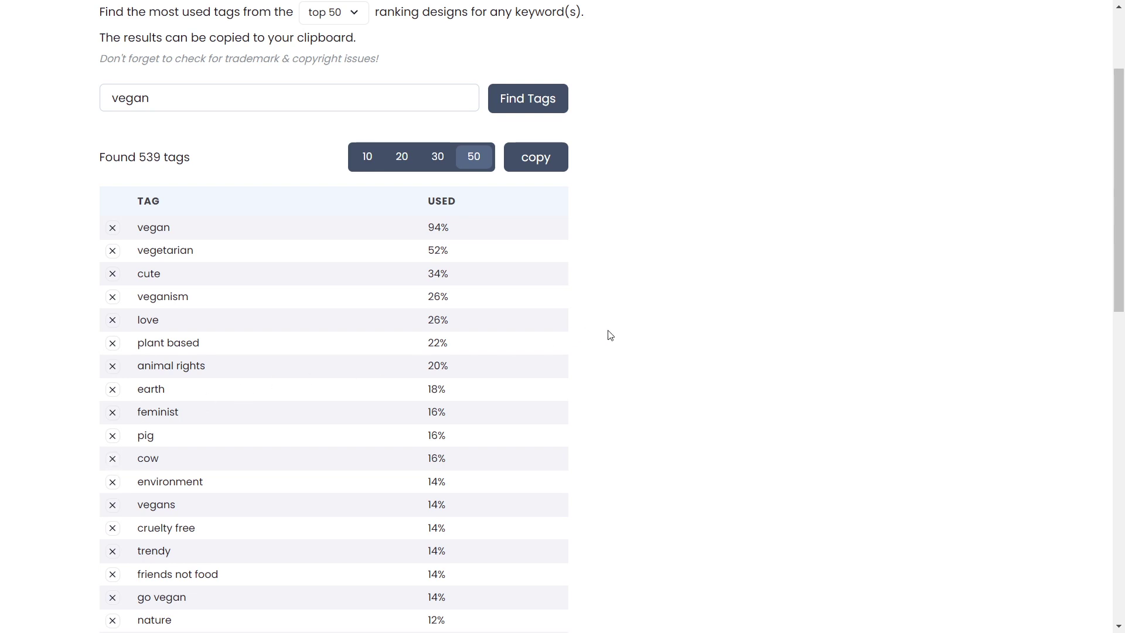
# Copy the remaining vegan tags and paste them into the empty Redbubble Tags field.
pyautogui.scroll(3, 616, 337)
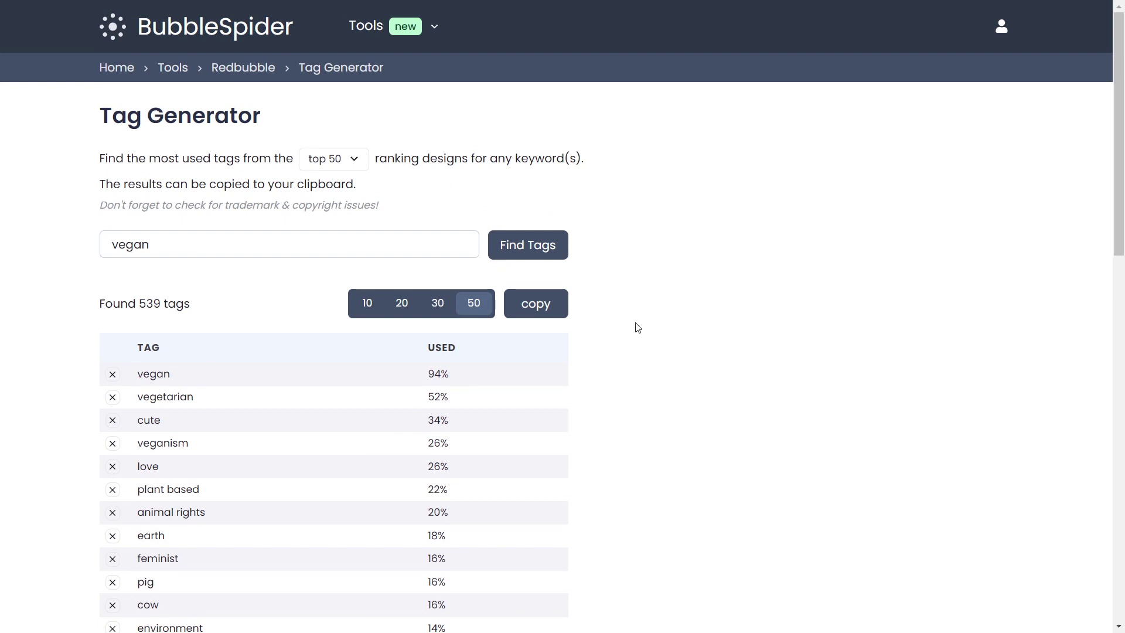
pyautogui.click(531, 310)
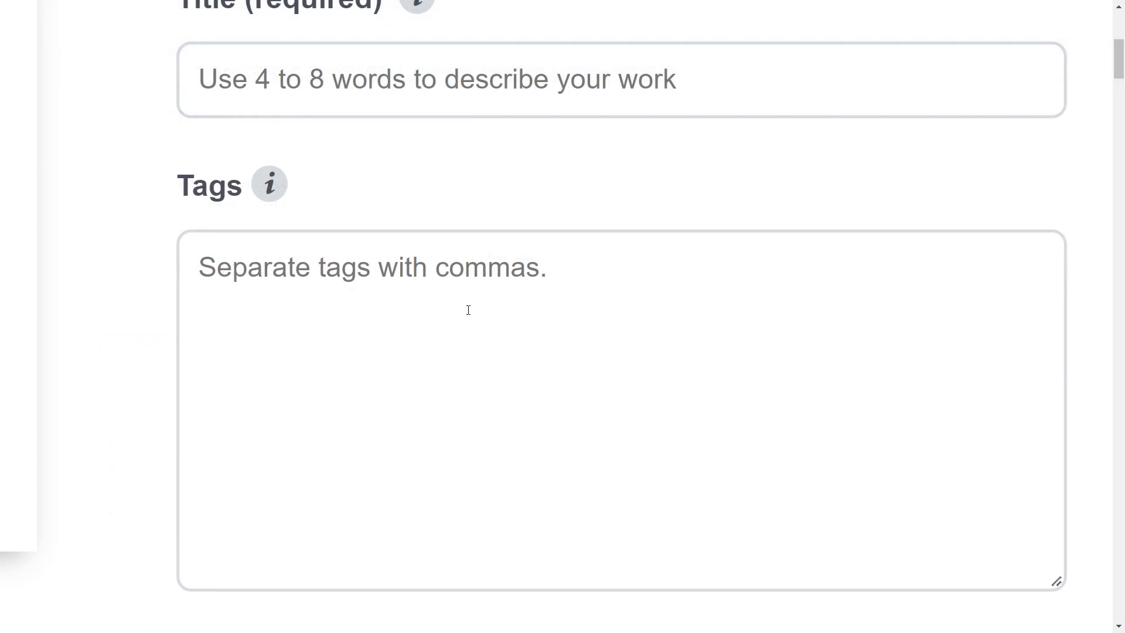
pyautogui.click(314, 265)
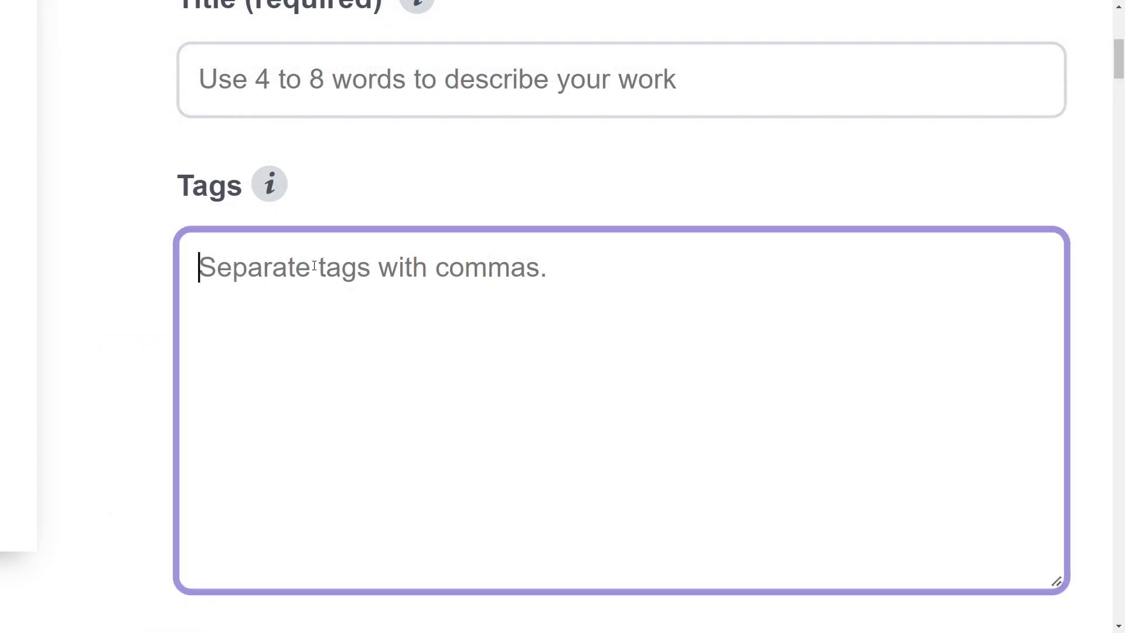
pyautogui.hotkey('ctrl', 'v')
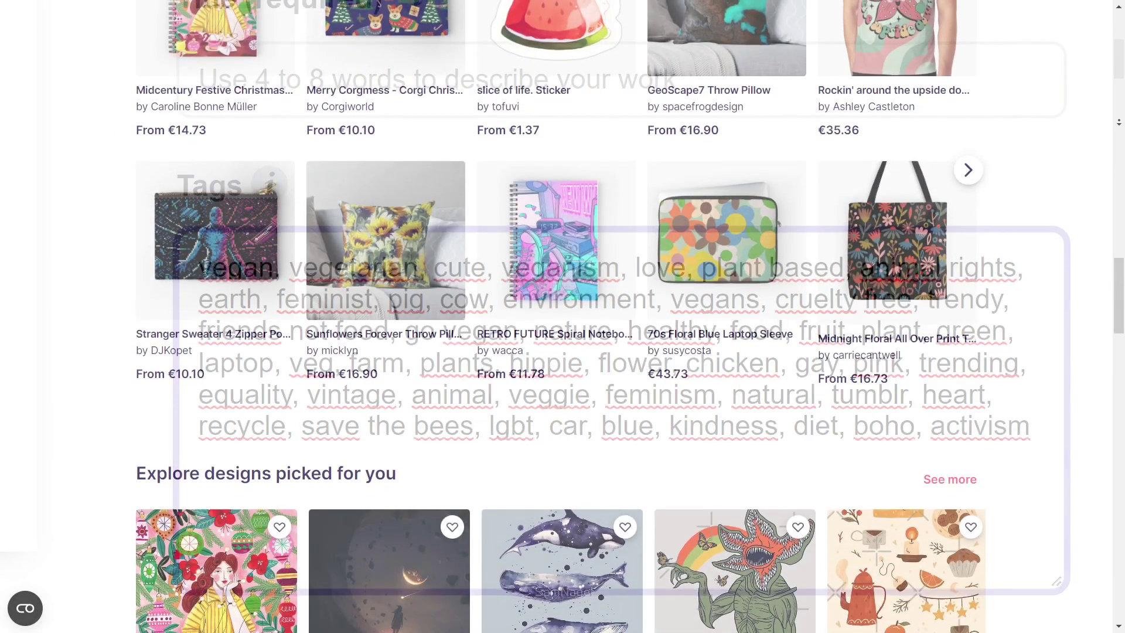
pyautogui.scroll(-2, 563, 317)
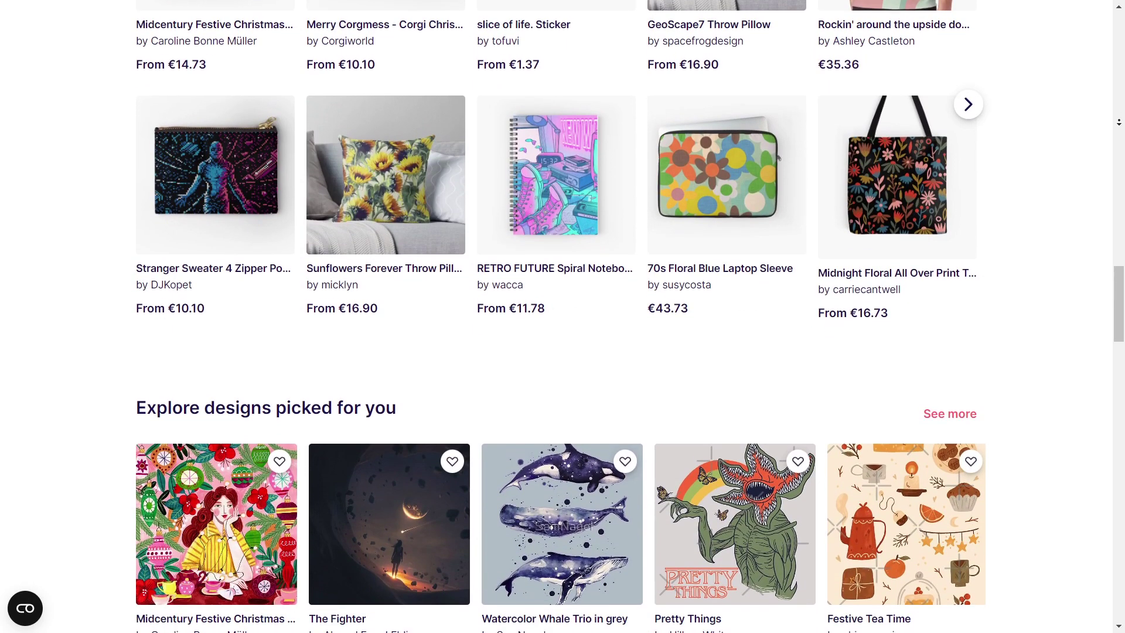
pyautogui.scroll(-2, 562, 316)
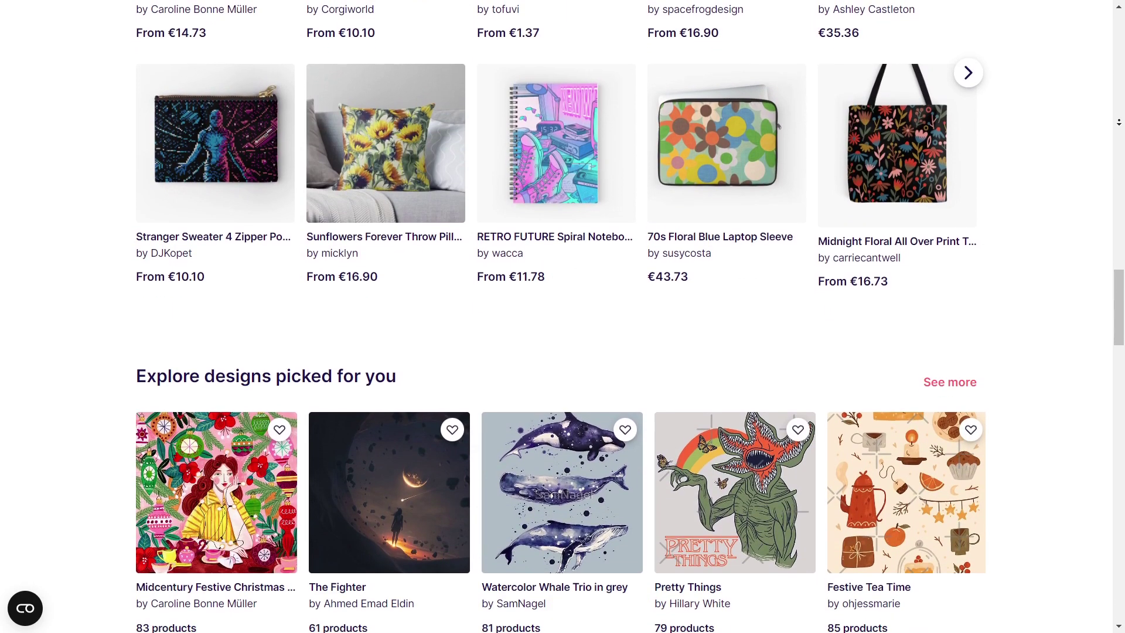
pyautogui.scroll(-2, 563, 317)
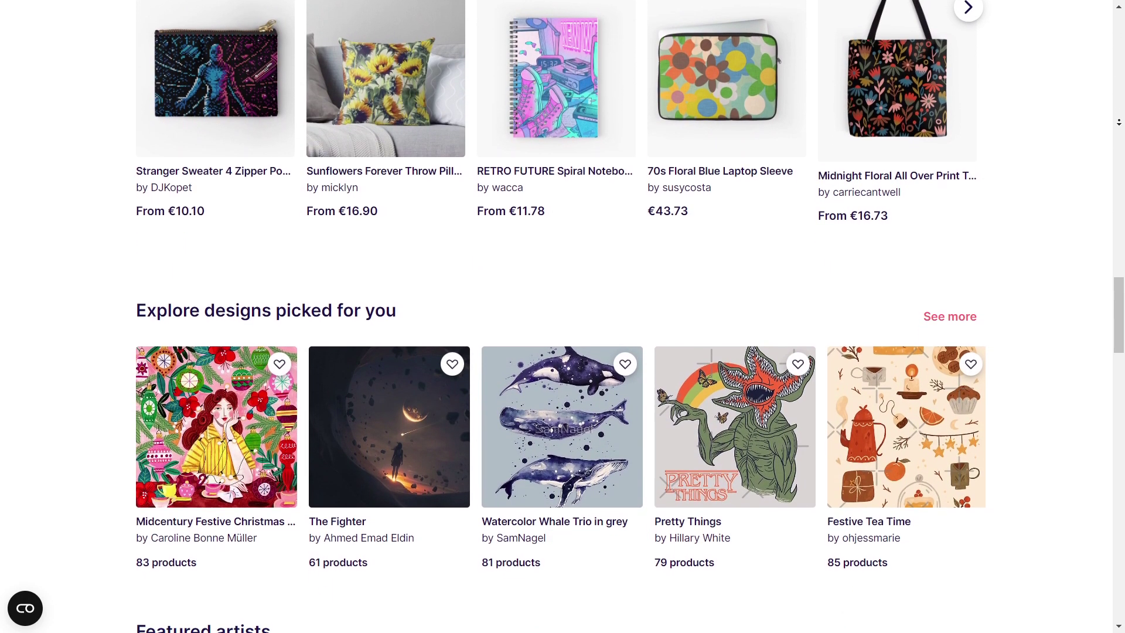
pyautogui.scroll(-2, 563, 316)
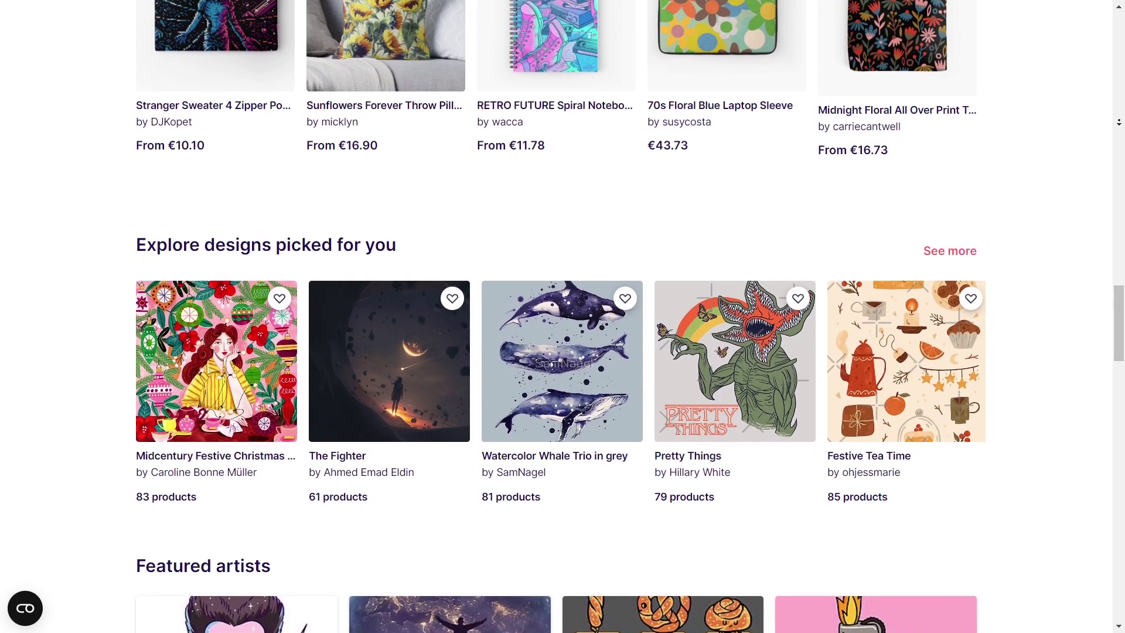
pyautogui.scroll(-2, 563, 316)
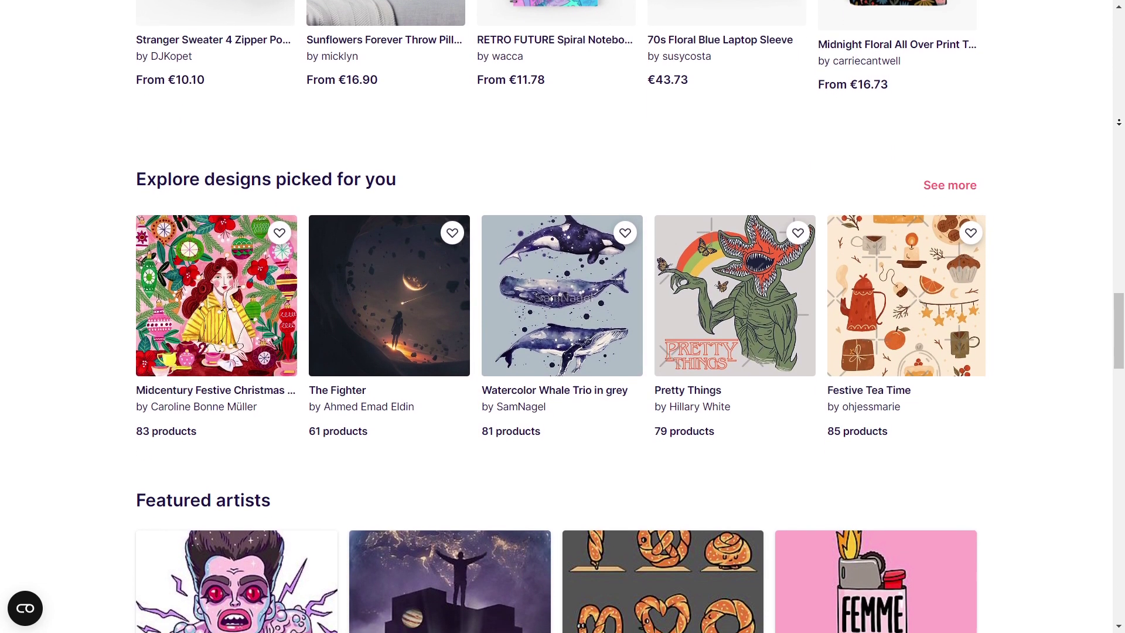
pyautogui.scroll(-2, 563, 317)
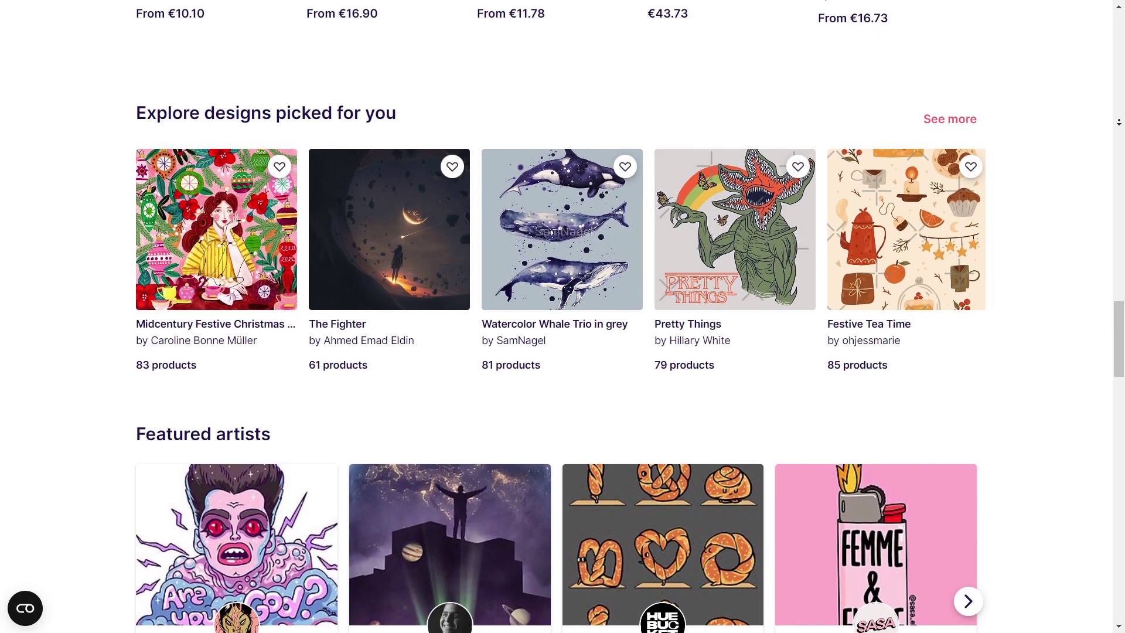
pyautogui.scroll(-1, 563, 317)
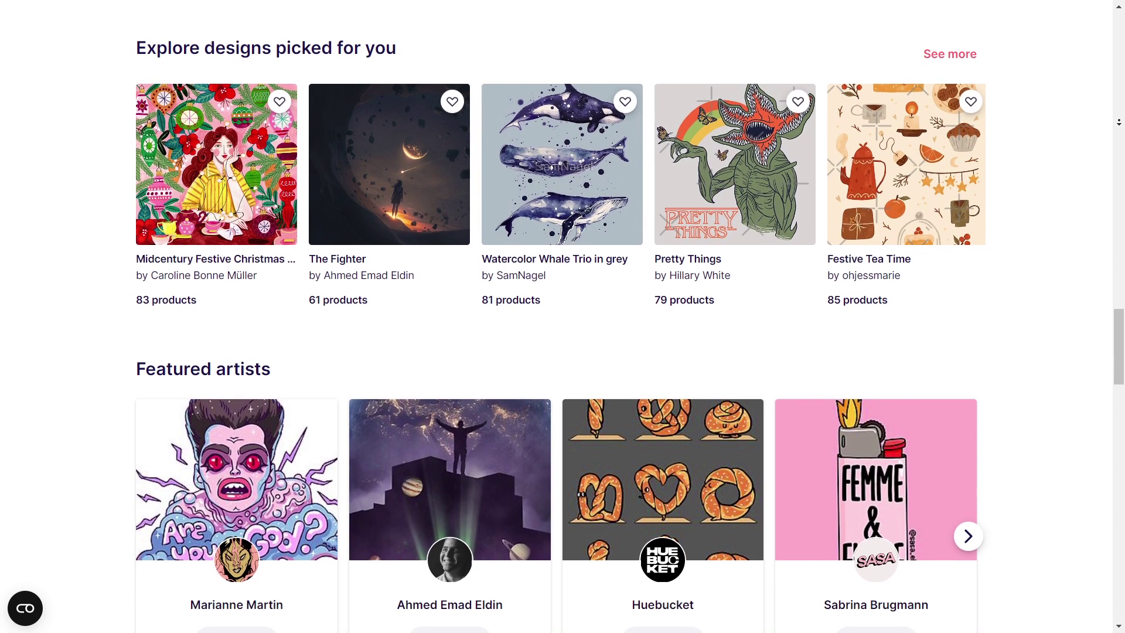
pyautogui.scroll(-1, 562, 316)
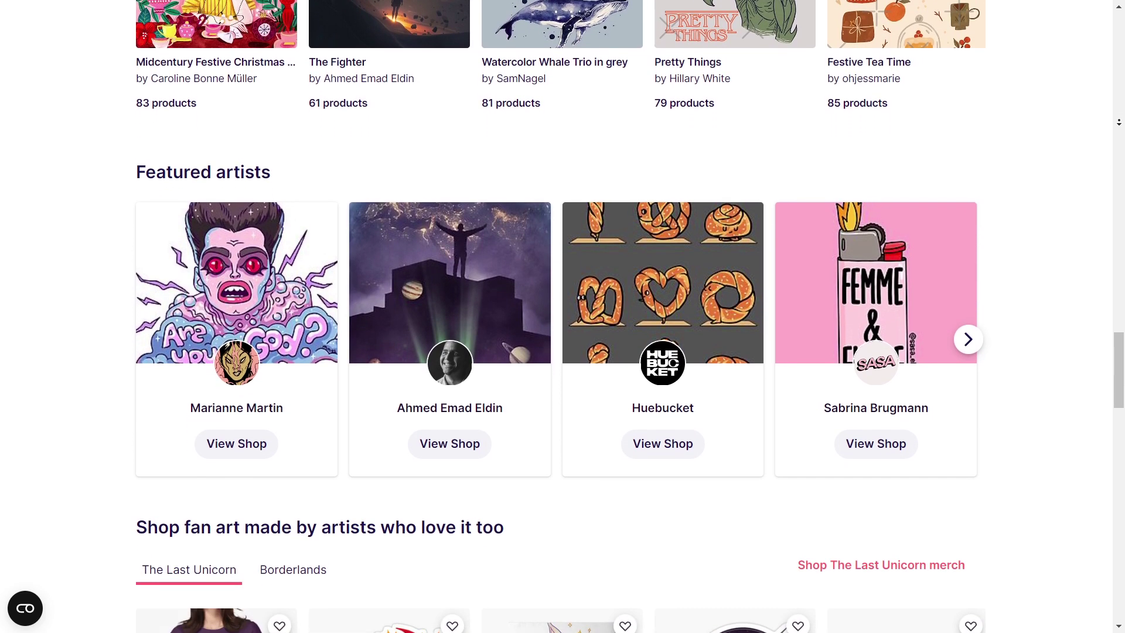
pyautogui.scroll(-1, 563, 316)
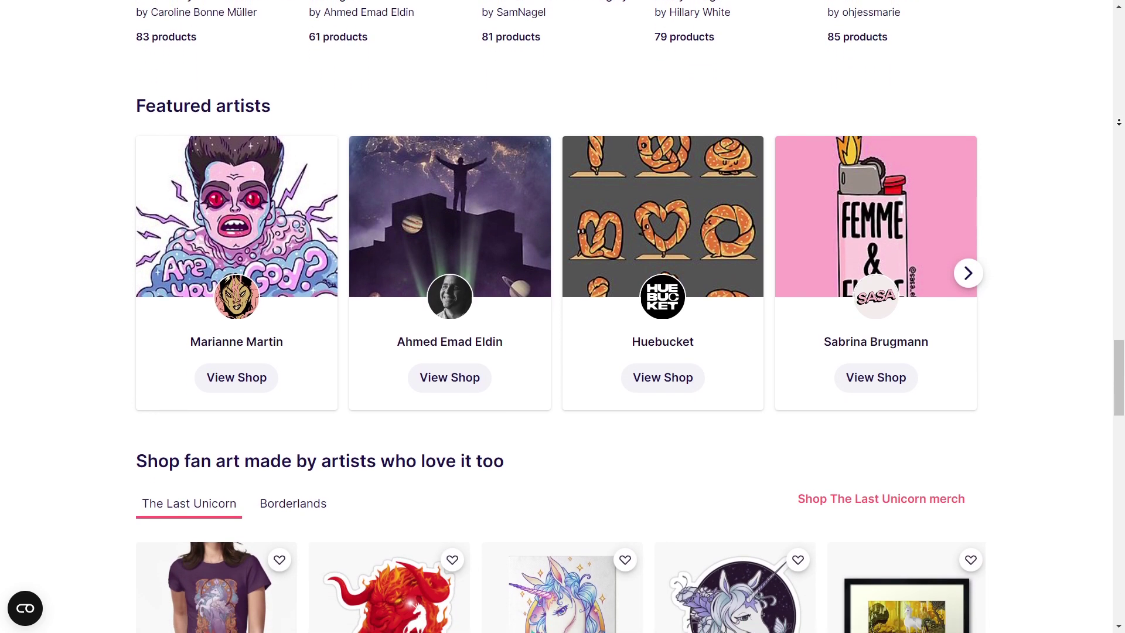
pyautogui.scroll(-1, 563, 317)
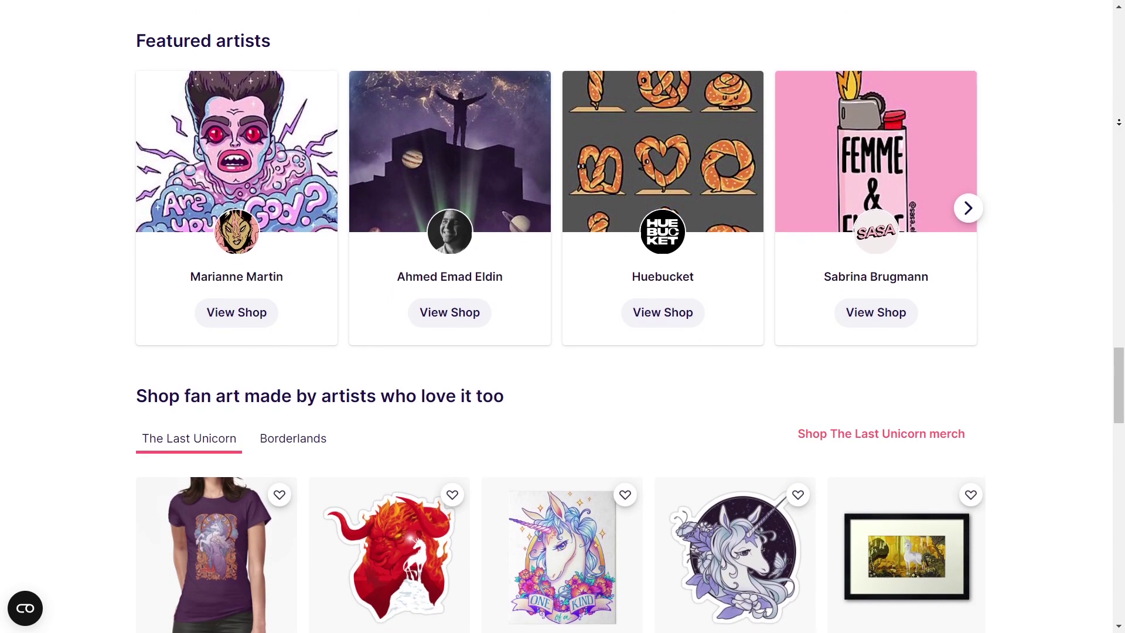
pyautogui.scroll(-1, 1119, 122)
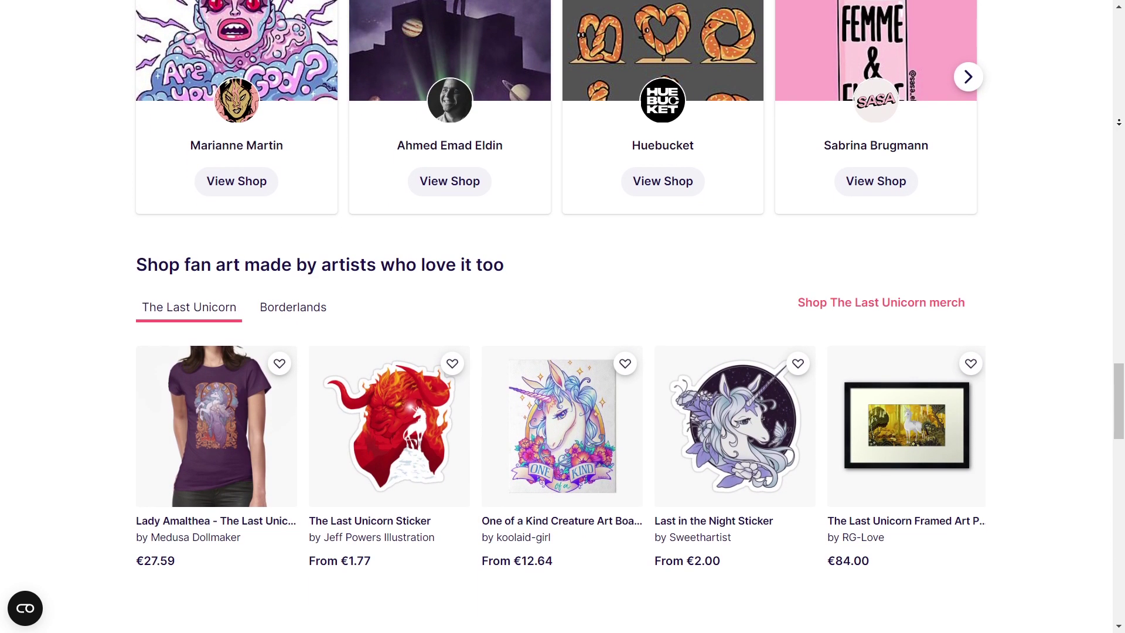
pyautogui.scroll(-1, 1119, 122)
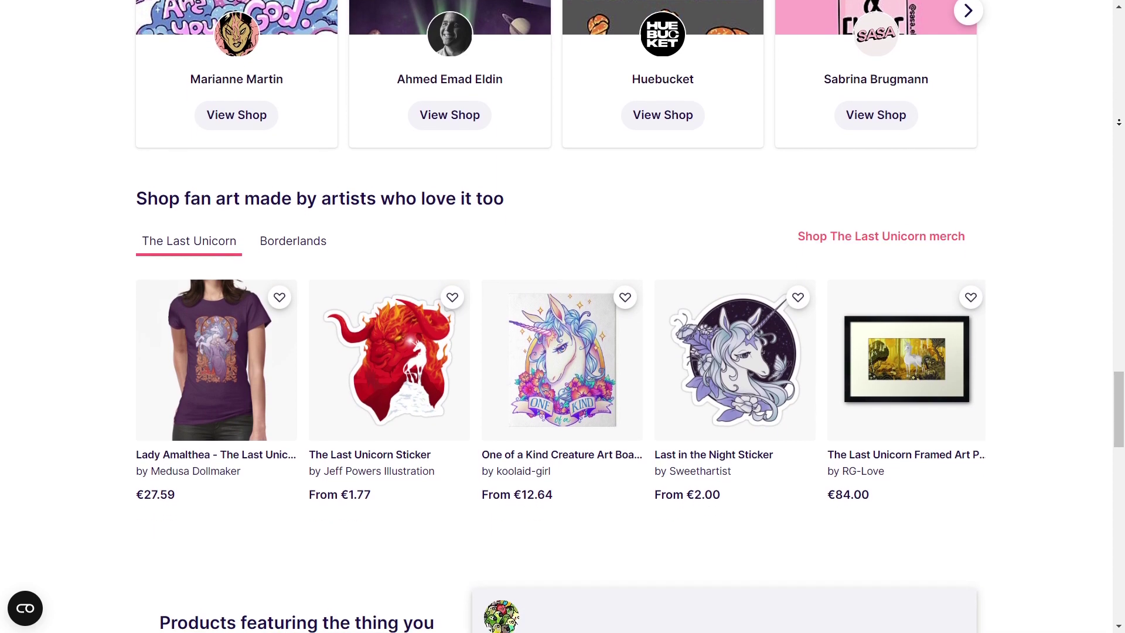